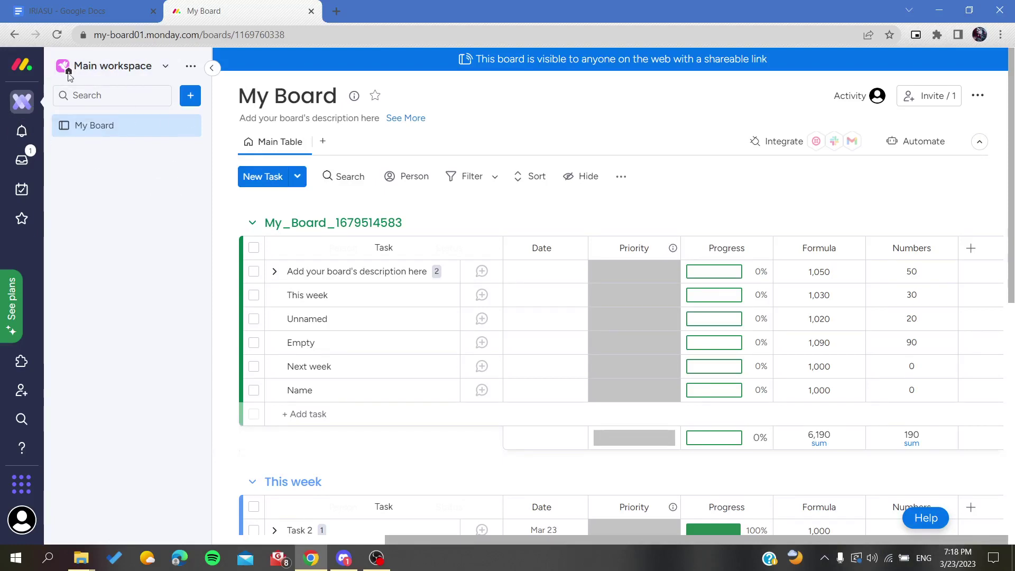
# - Add a Timeline column to the board
pyautogui.moveTo(146, 35); pyautogui.dragTo(206, 34)
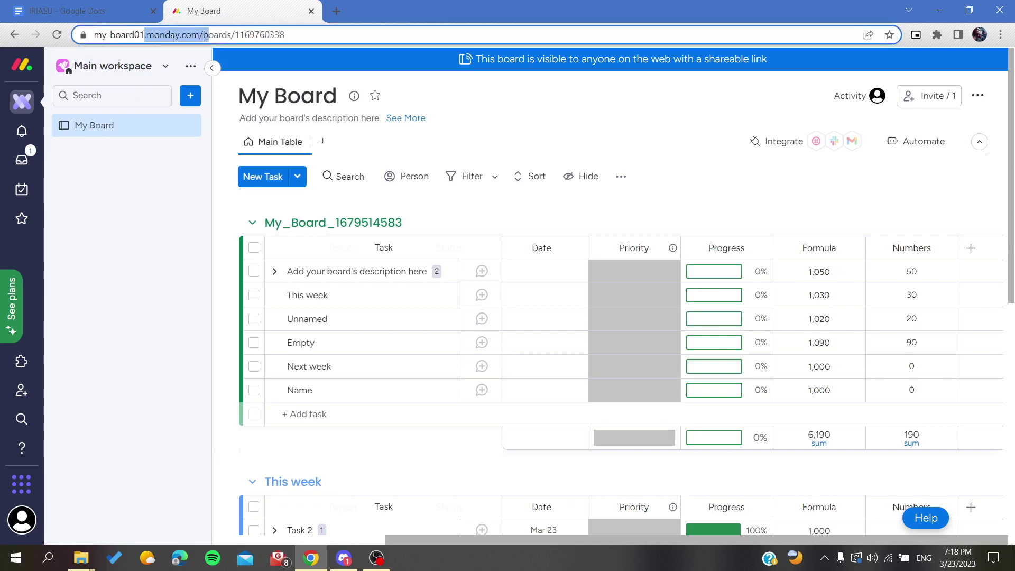
pyautogui.click(97, 133)
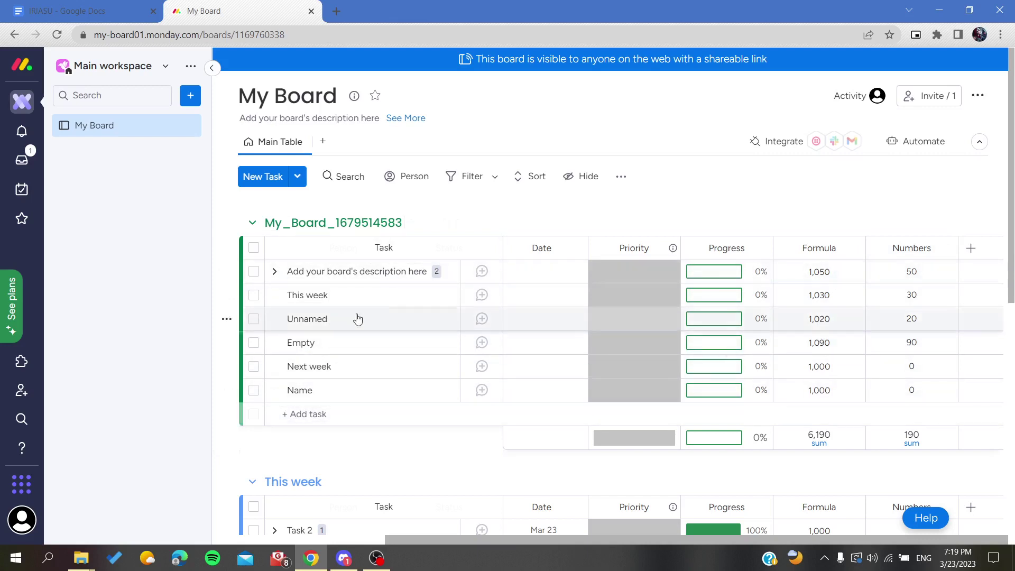
pyautogui.click(970, 249)
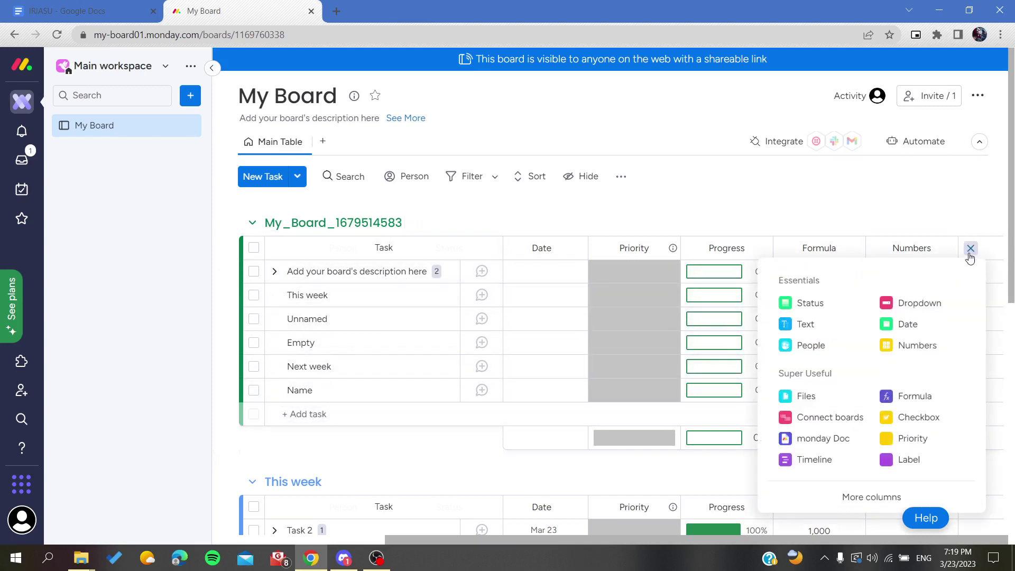
pyautogui.click(796, 460)
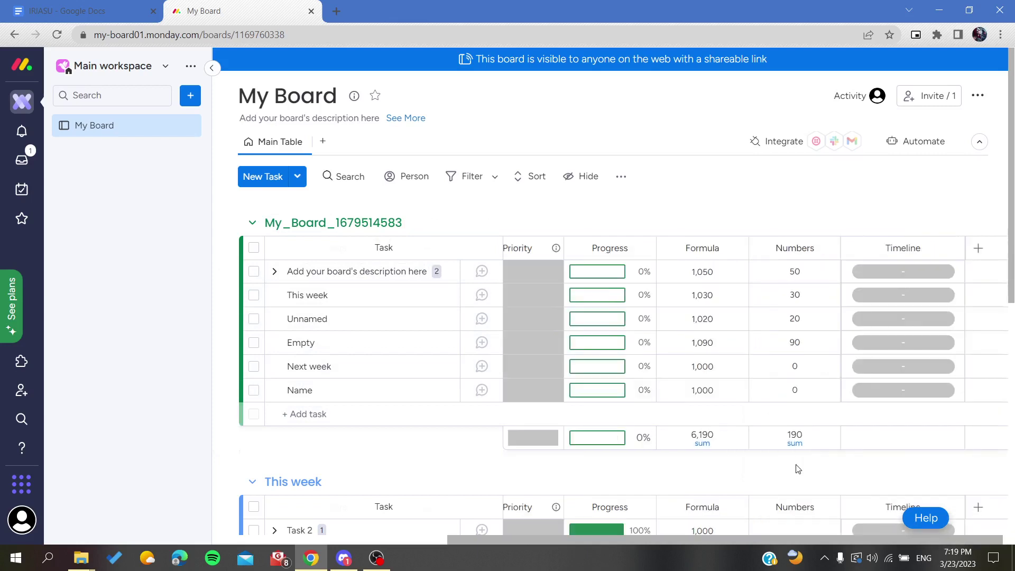
# - Set the first task's timeline to Mar 17 - 23 and the This week task's to Apr 14
pyautogui.click(911, 272)
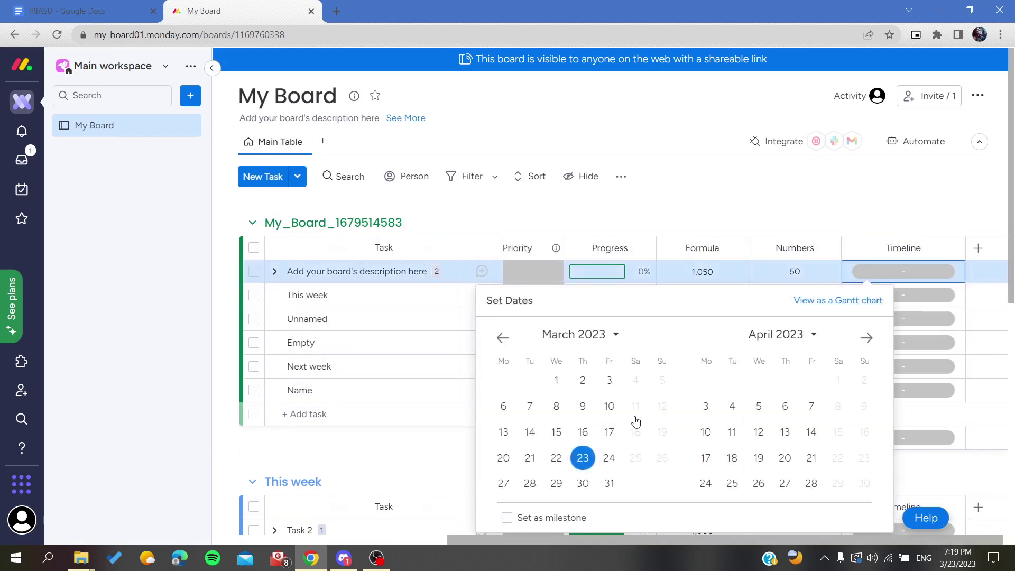
pyautogui.click(609, 432)
pyautogui.click(898, 295)
pyautogui.scroll(-1, 861, 344)
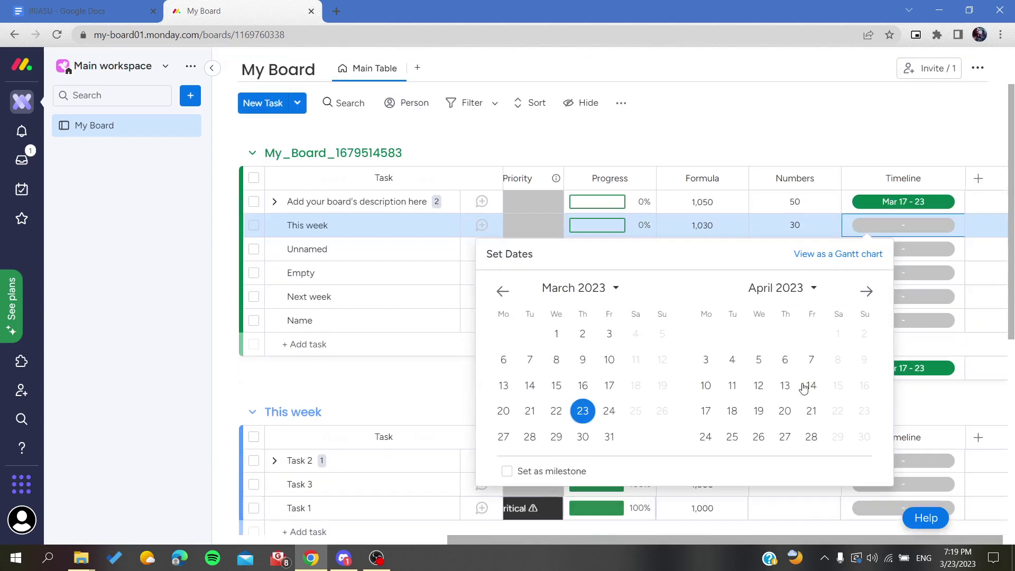
pyautogui.click(809, 387)
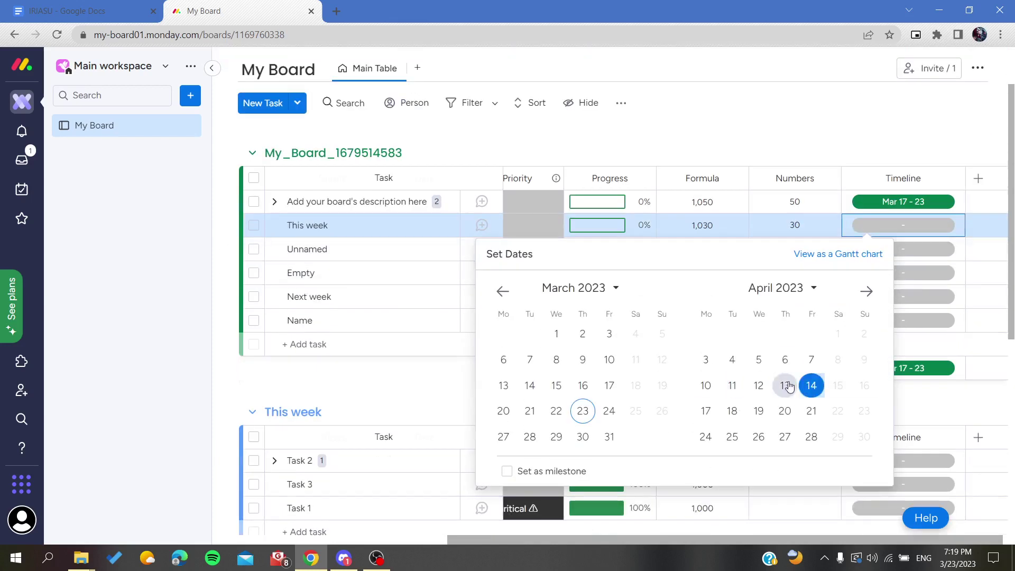
pyautogui.click(811, 386)
pyautogui.click(880, 114)
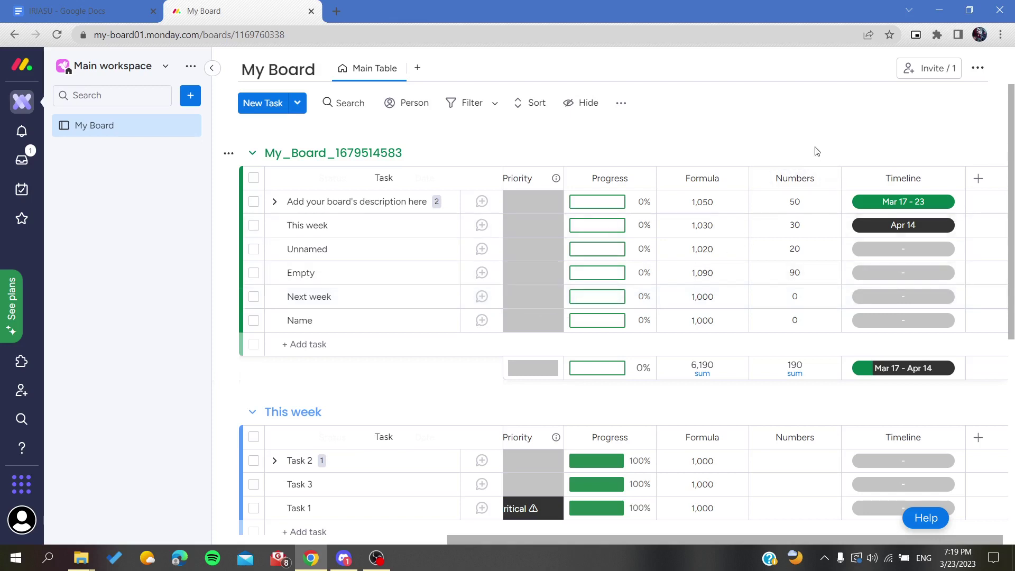
pyautogui.scroll(2, 817, 152)
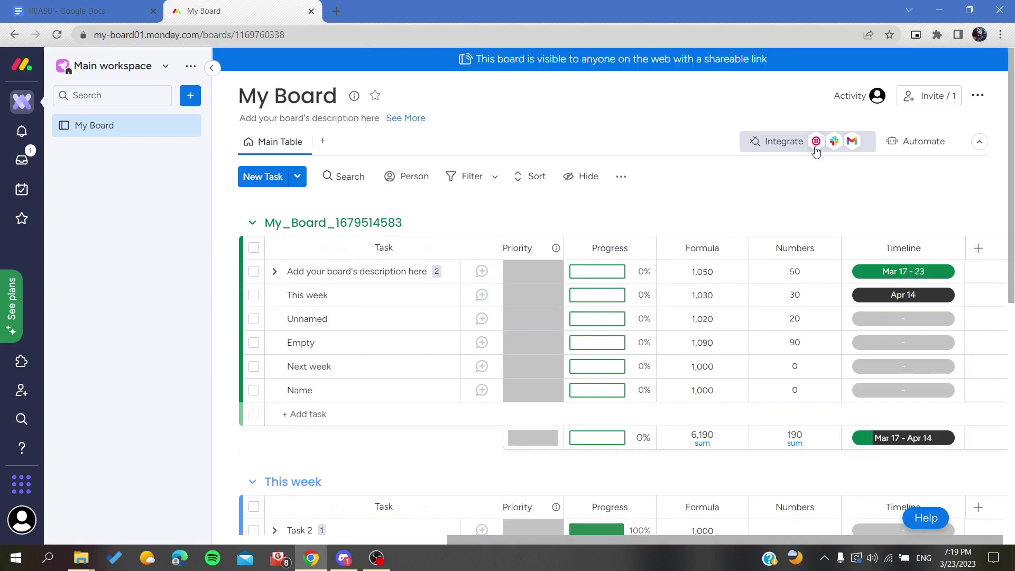
# - Open the board's Automations Center and show the Due Dates templates
pyautogui.click(909, 146)
pyautogui.click(972, 82)
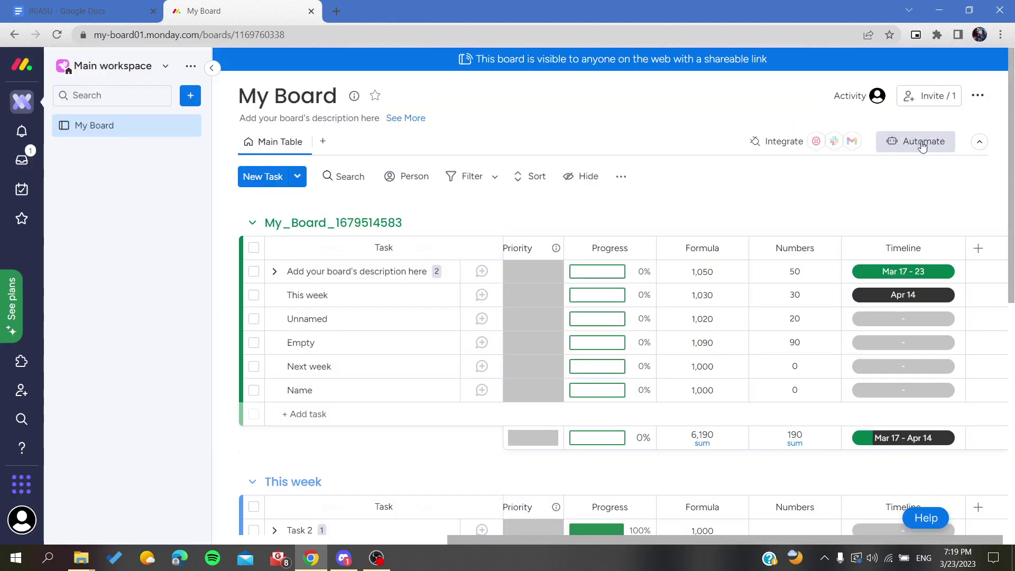
pyautogui.click(922, 143)
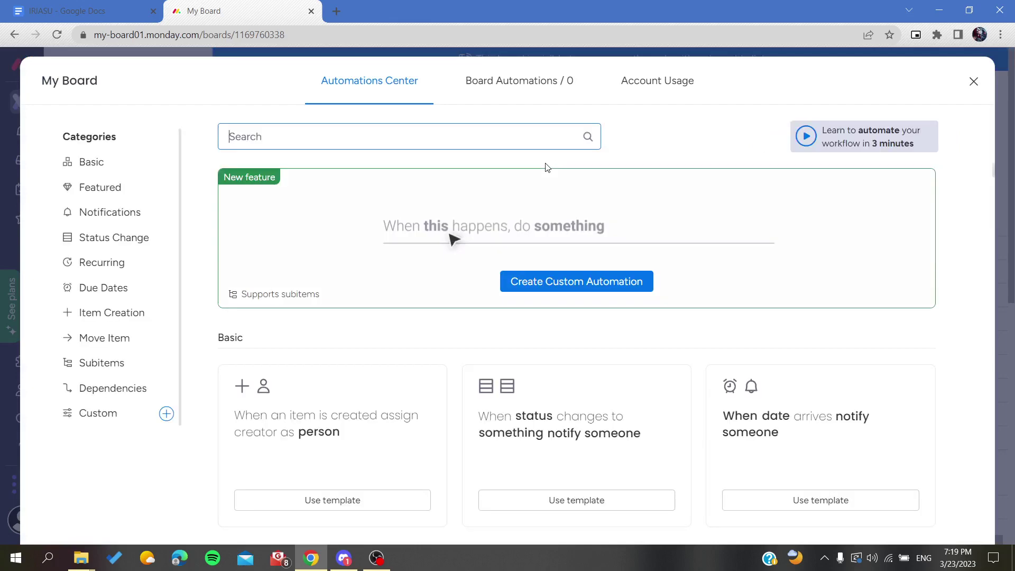
pyautogui.click(94, 289)
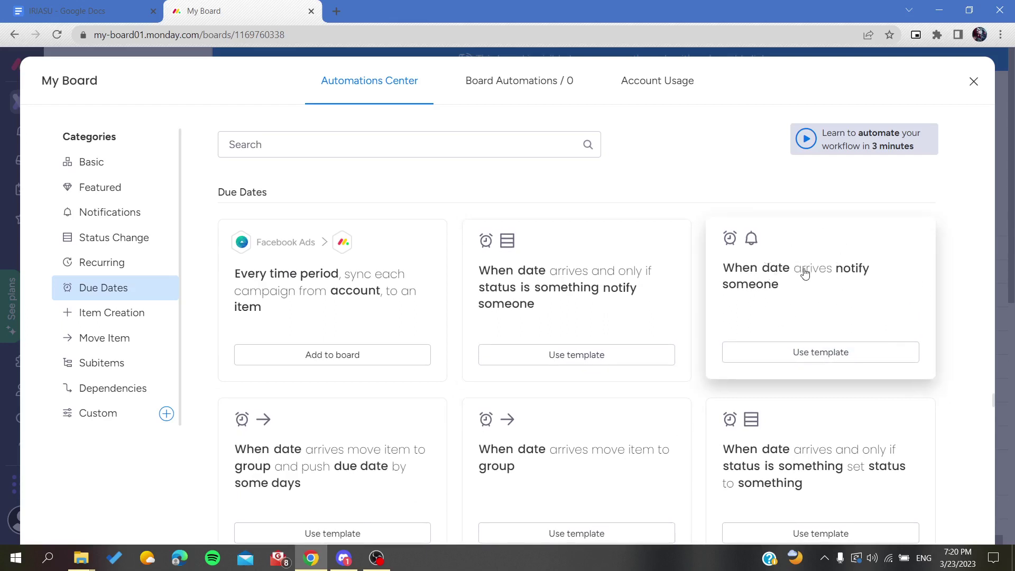
# - Use the 'When date arrives notify someone' template and set its date to Timeline end date
pyautogui.click(747, 358)
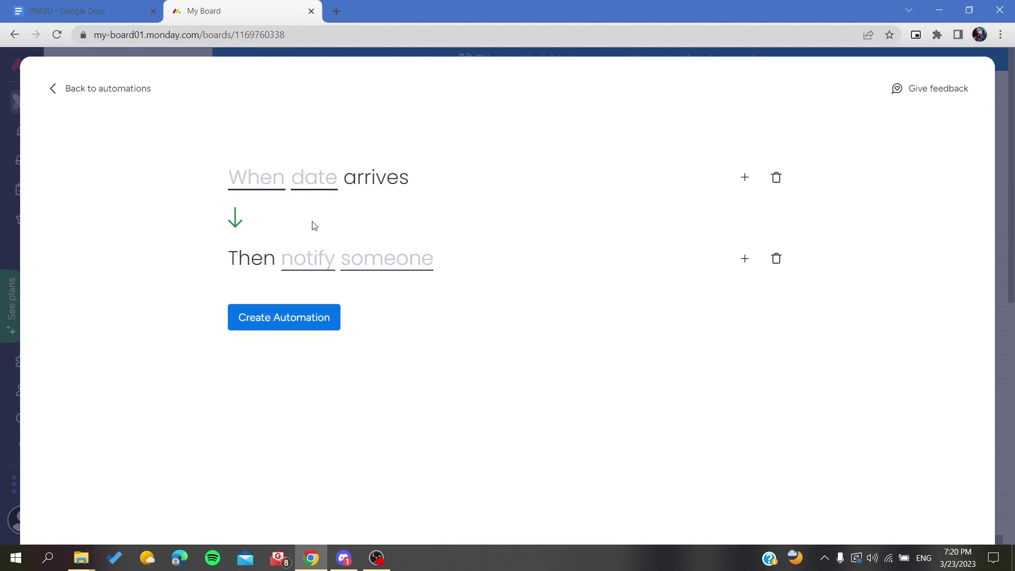
pyautogui.click(258, 180)
pyautogui.click(330, 147)
pyautogui.click(295, 192)
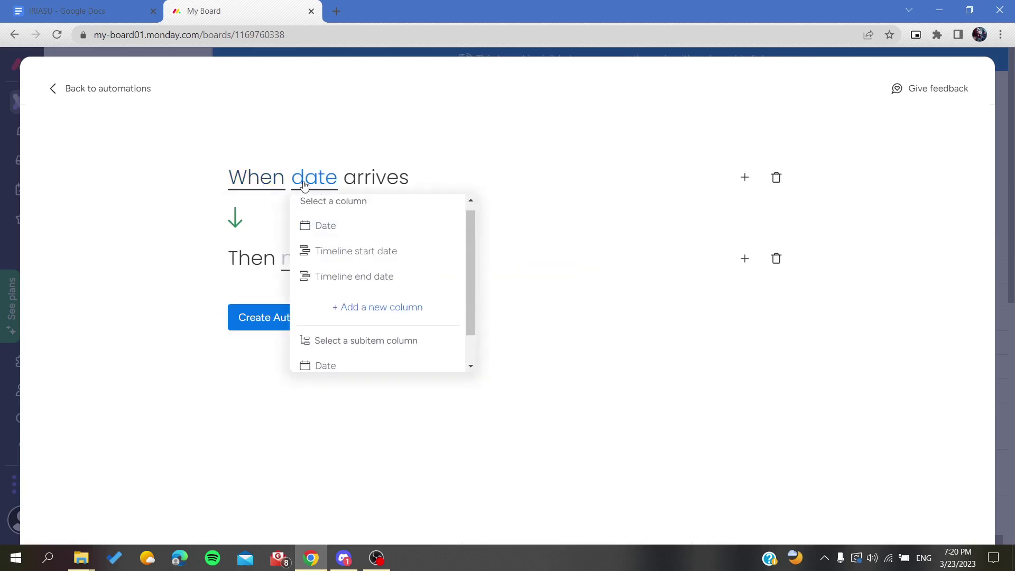
pyautogui.click(311, 146)
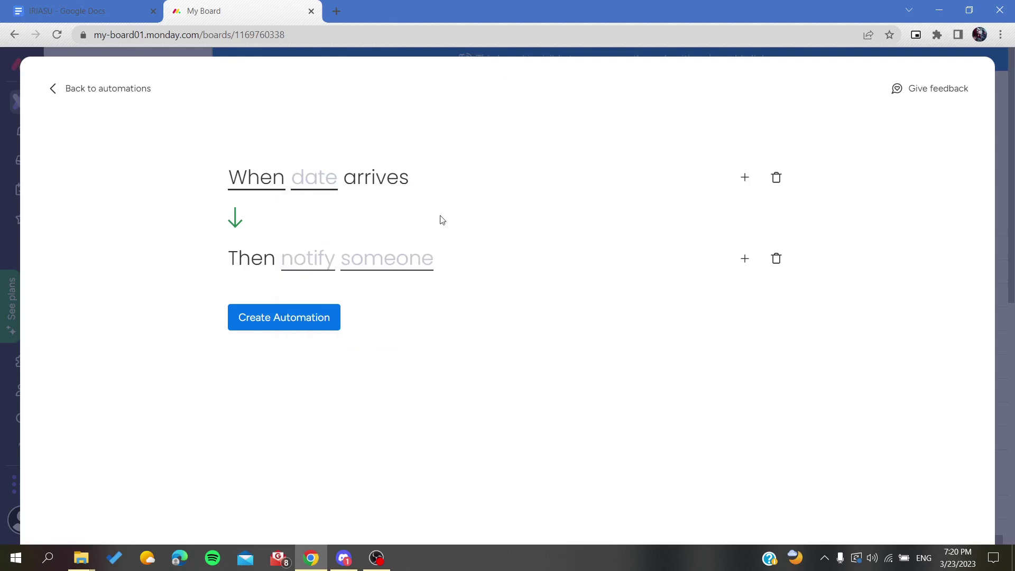
pyautogui.click(315, 180)
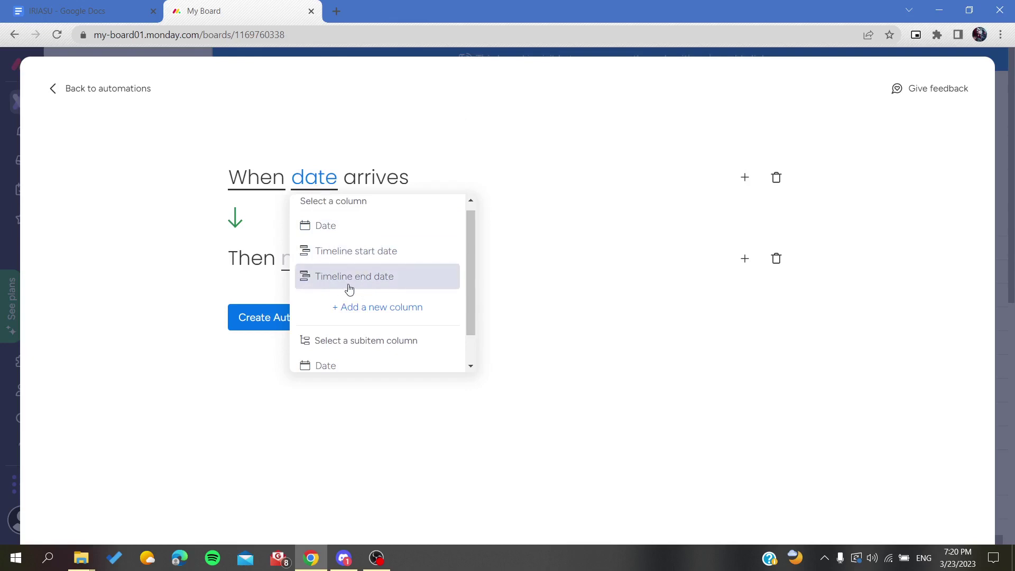
pyautogui.click(332, 287)
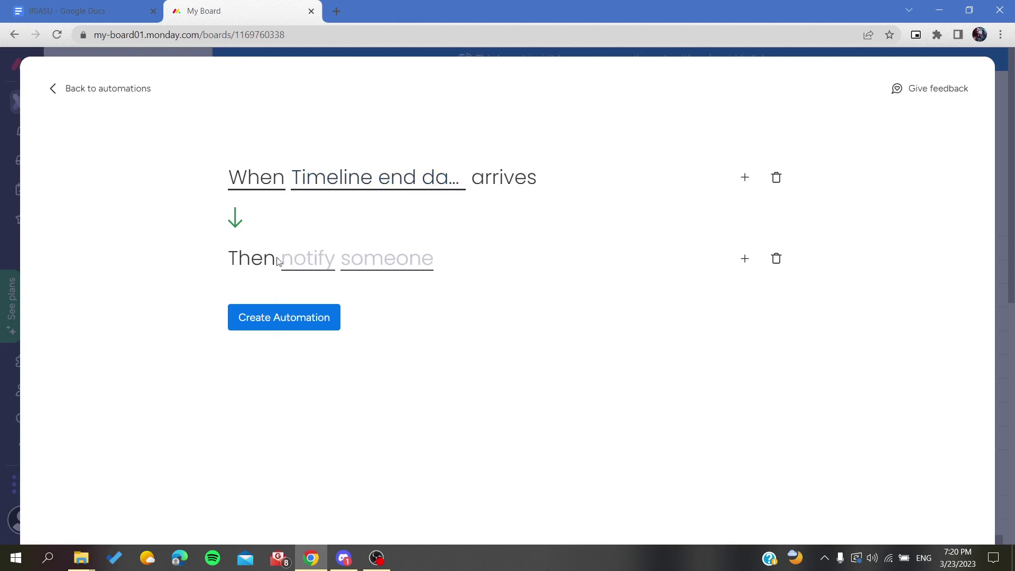
# - Set the reminder's recipient to Me
pyautogui.click(318, 262)
pyautogui.click(309, 275)
pyautogui.click(311, 273)
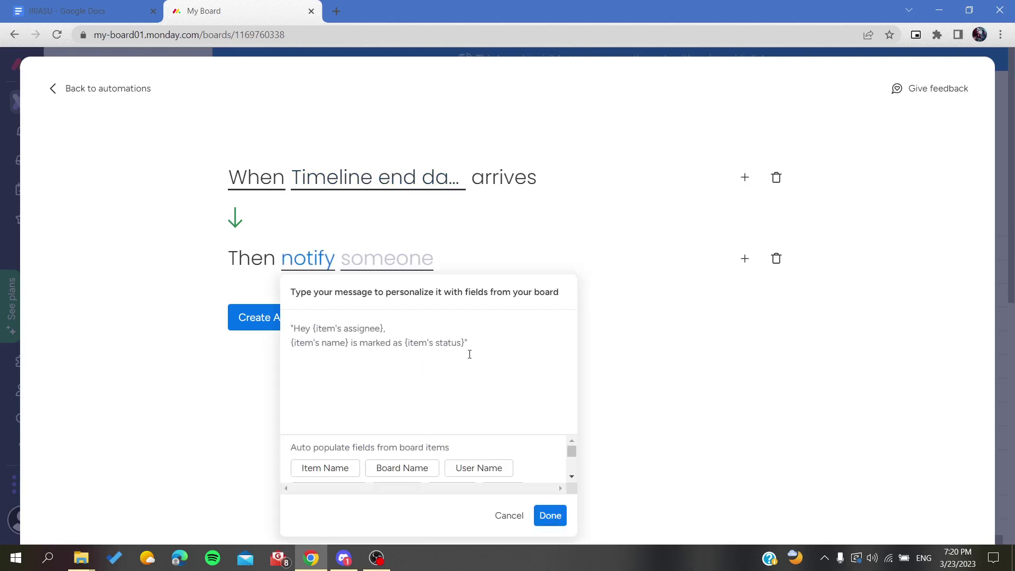
pyautogui.click(279, 331)
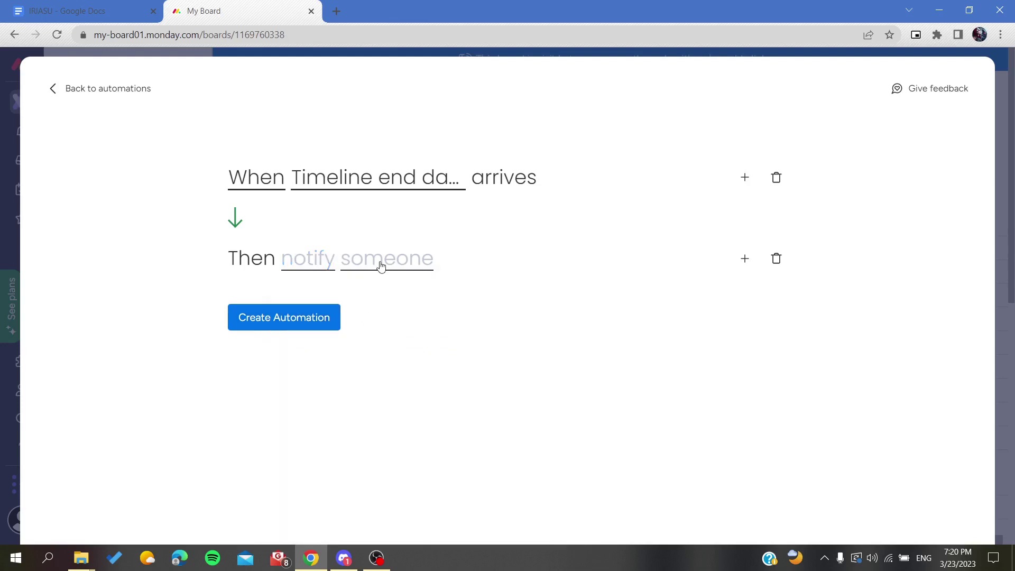
pyautogui.click(382, 266)
pyautogui.click(363, 312)
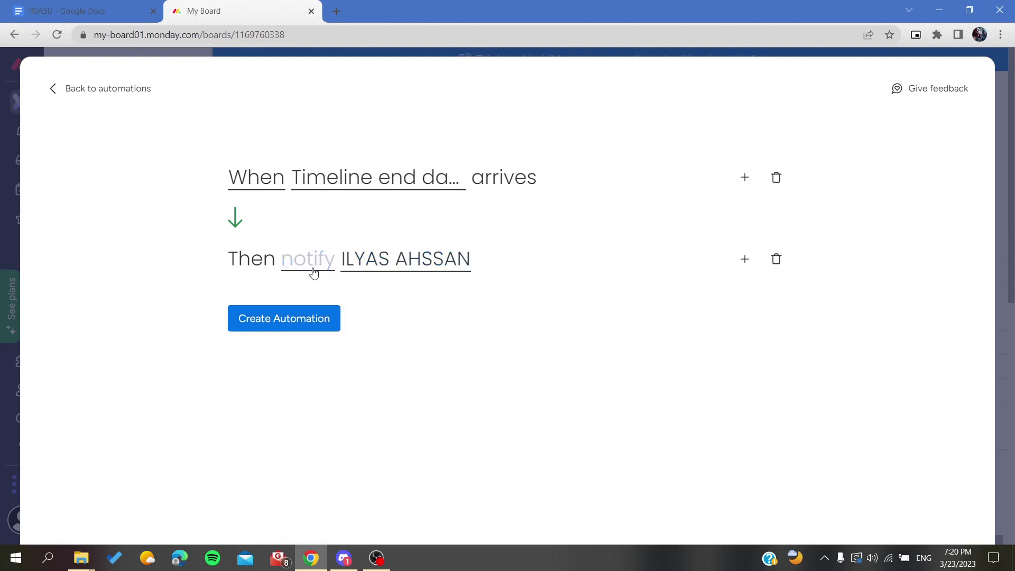
# - Write the notification message as Item Name followed by 'date remiderr' and save it
pyautogui.click(295, 269)
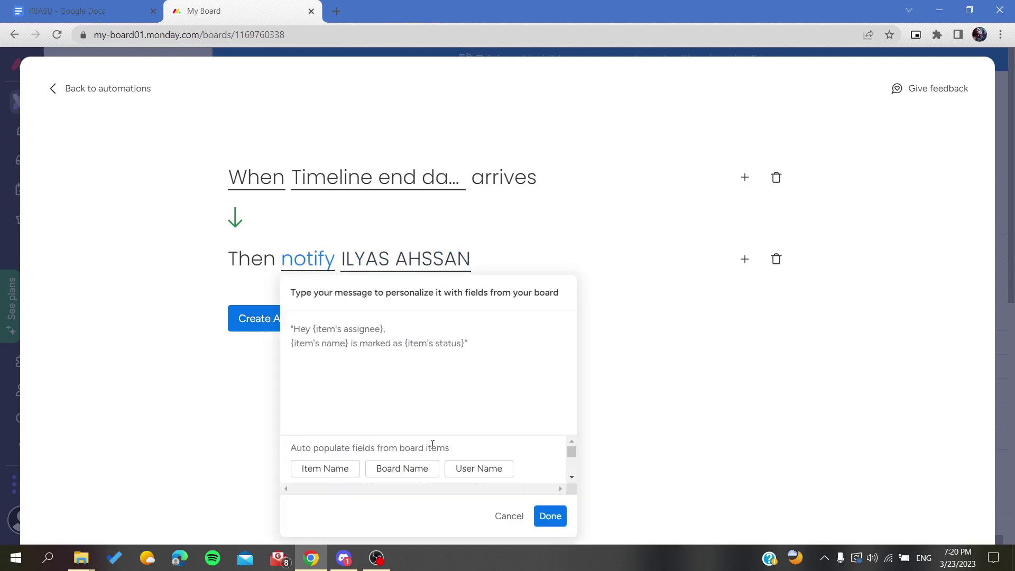
pyautogui.click(324, 470)
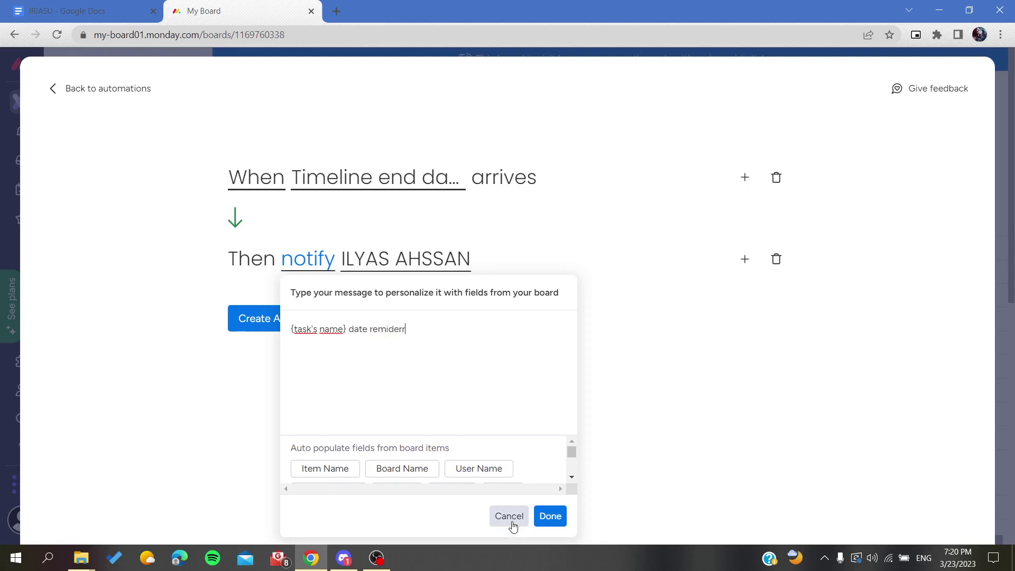
pyautogui.click(548, 517)
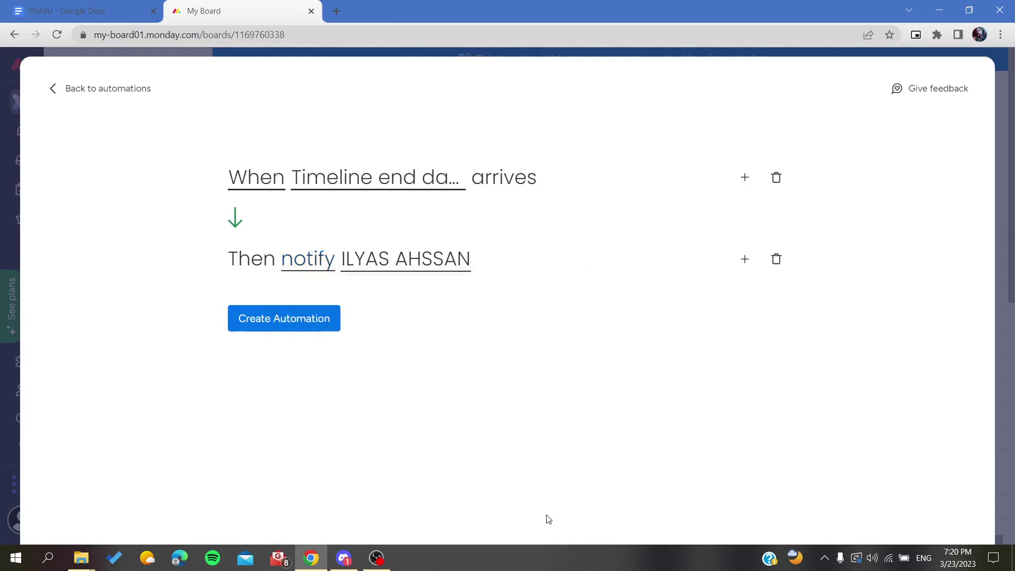
# - Create the reminder automation, close the window, and check the notifications panel
pyautogui.click(267, 324)
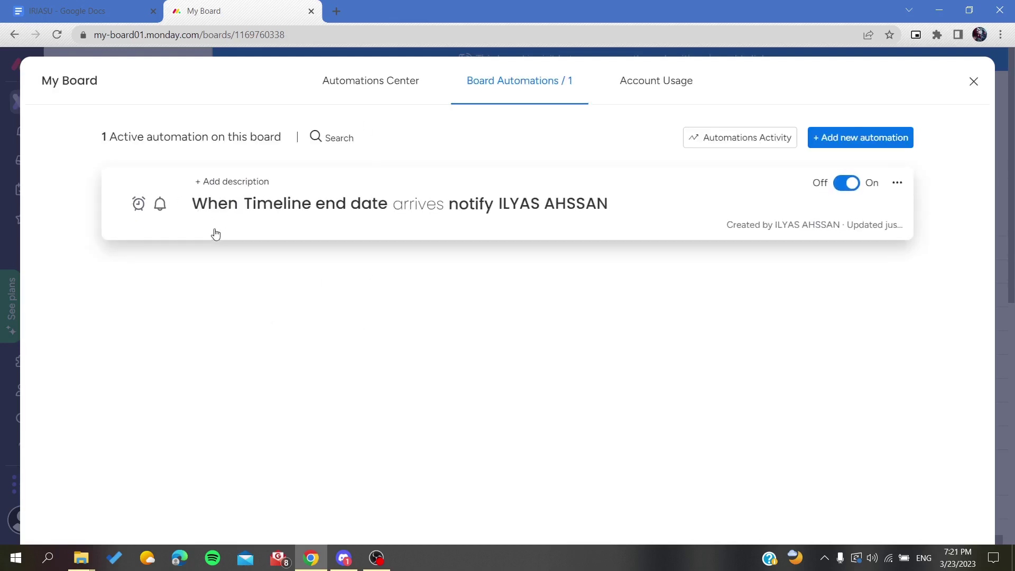
pyautogui.click(974, 81)
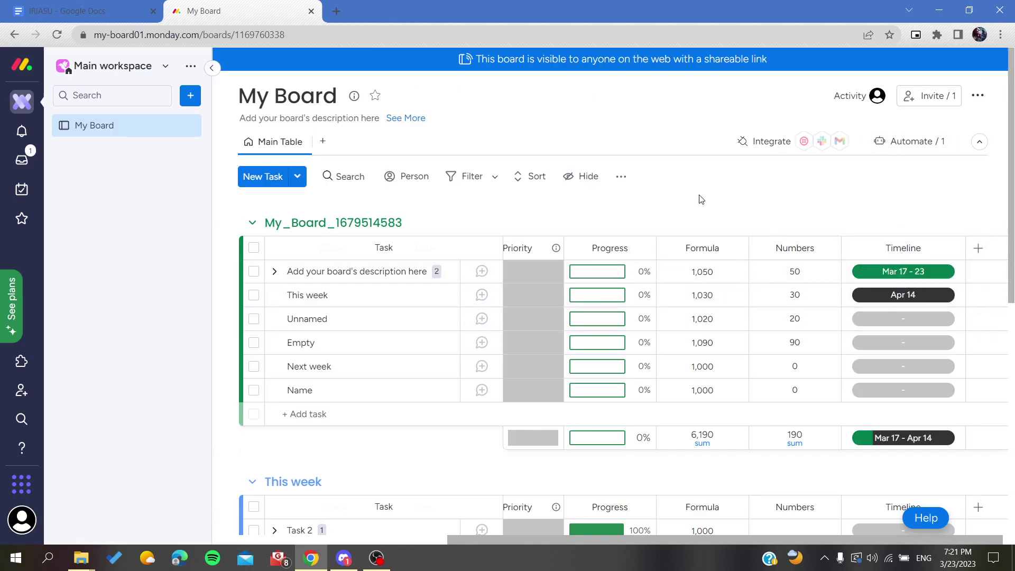
pyautogui.click(22, 131)
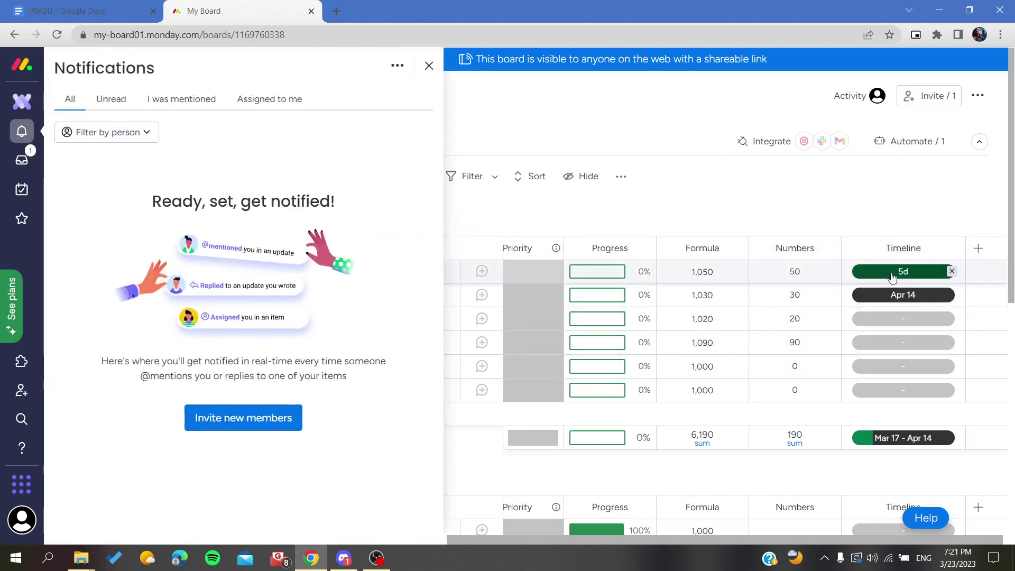
pyautogui.click(904, 210)
# - Reopen the reminder automation to review its 'date remiderr' message, then return to My Board
pyautogui.click(912, 140)
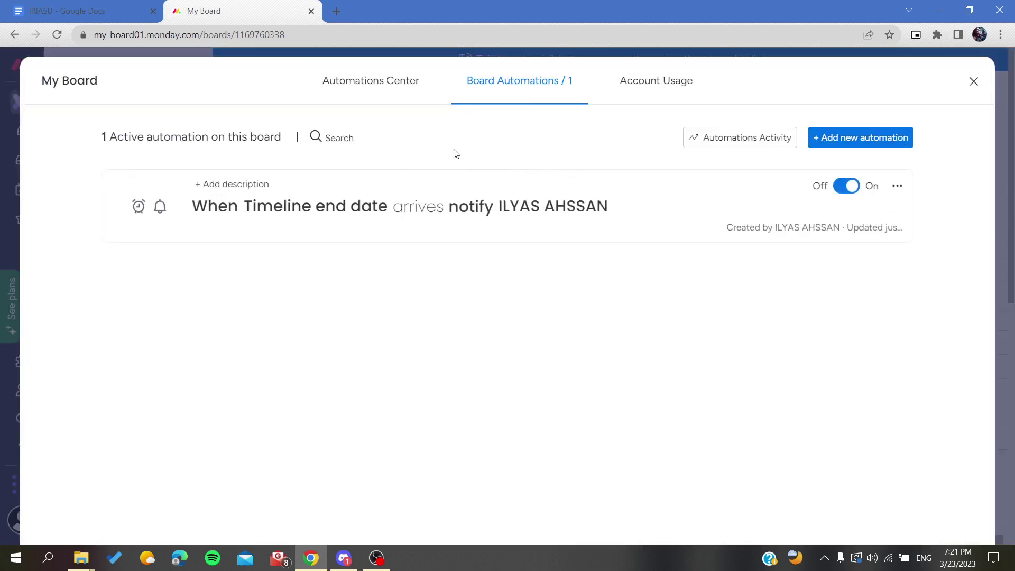
pyautogui.click(618, 187)
pyautogui.click(300, 269)
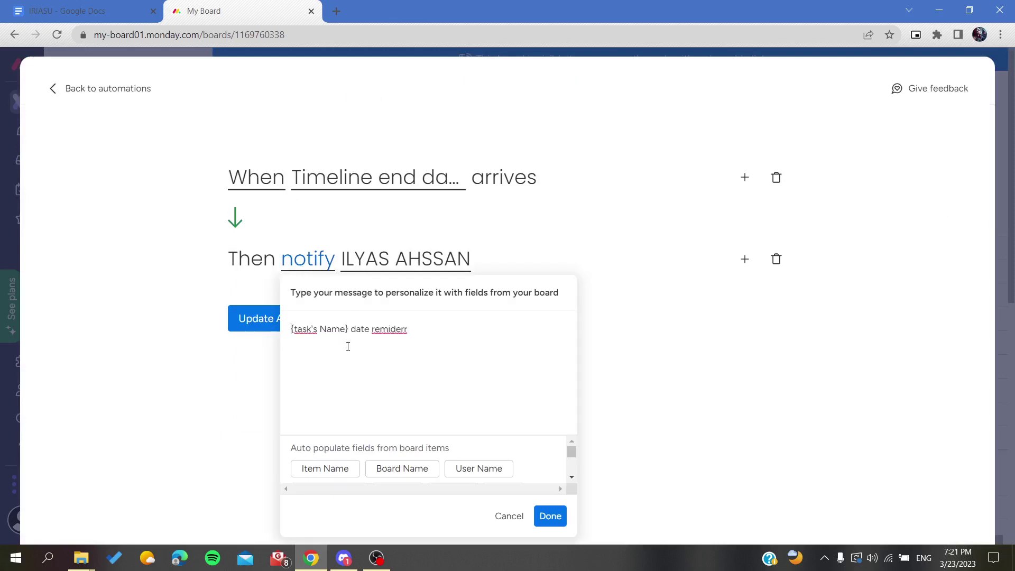
pyautogui.moveTo(437, 338); pyautogui.dragTo(285, 338)
pyautogui.click(320, 330)
pyautogui.moveTo(350, 329)
pyautogui.mouseDown()
pyautogui.moveTo(408, 330)
pyautogui.moveTo(346, 333)
pyautogui.mouseUp()
pyautogui.press('Escape')
pyautogui.click(313, 268)
pyautogui.click(661, 108)
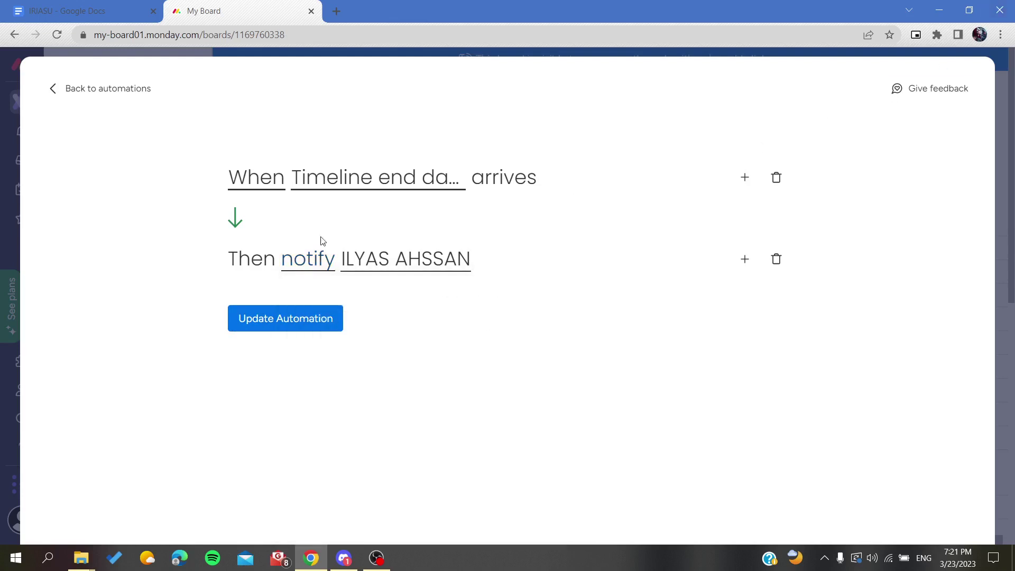
pyautogui.click(69, 89)
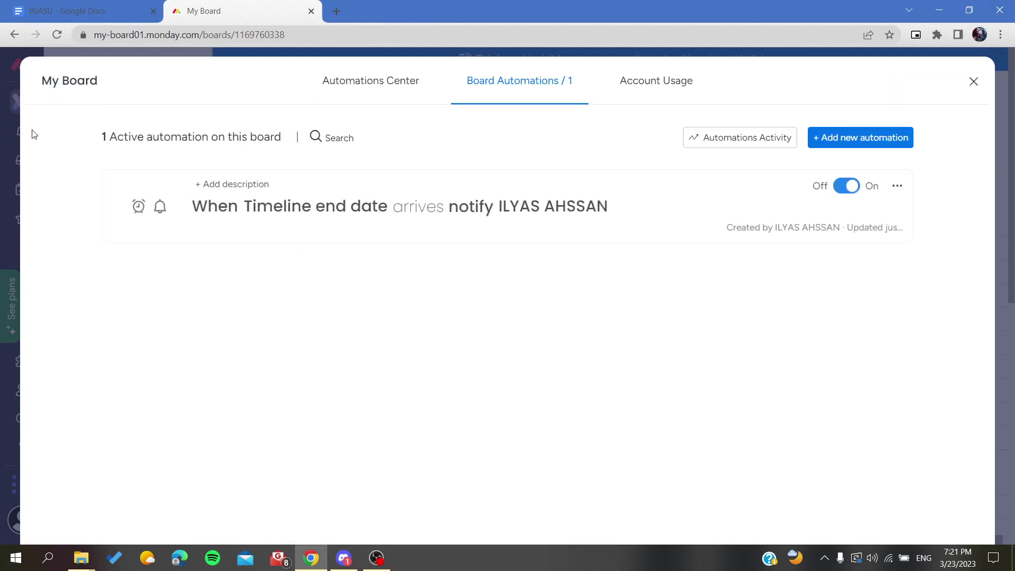
pyautogui.click(8, 139)
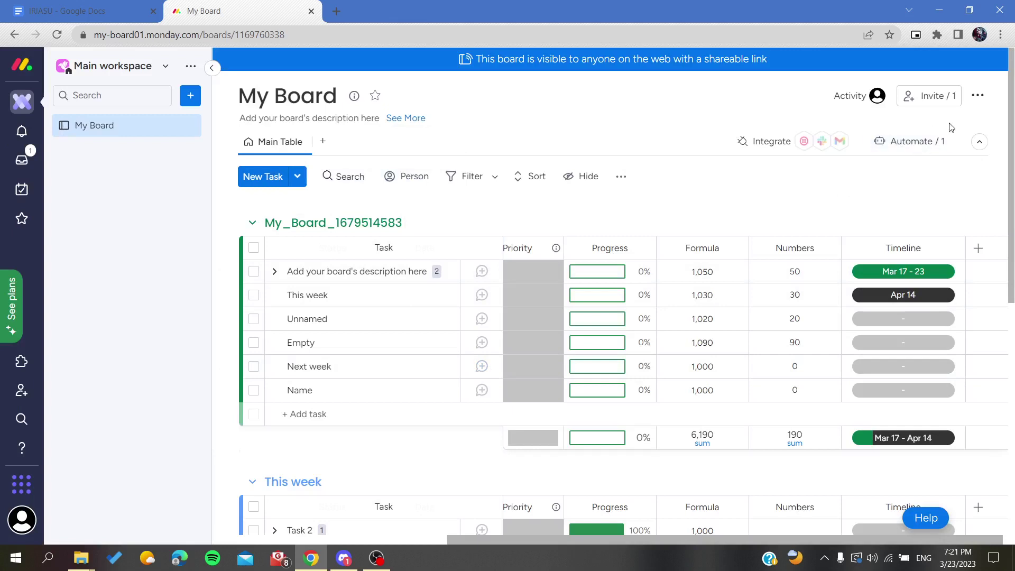
pyautogui.hscroll(-5, 628, 381)
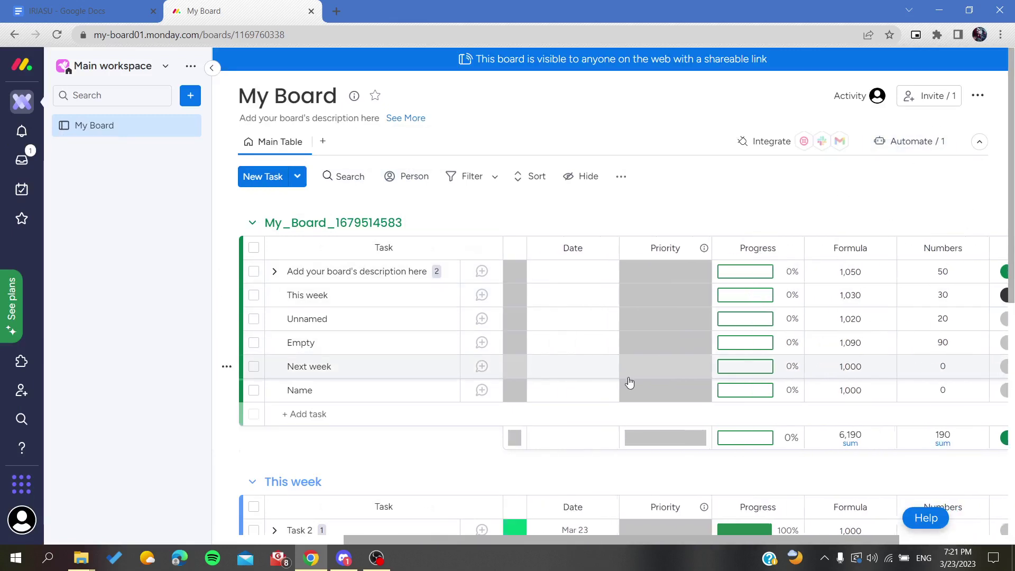
pyautogui.hscroll(-1, 660, 390)
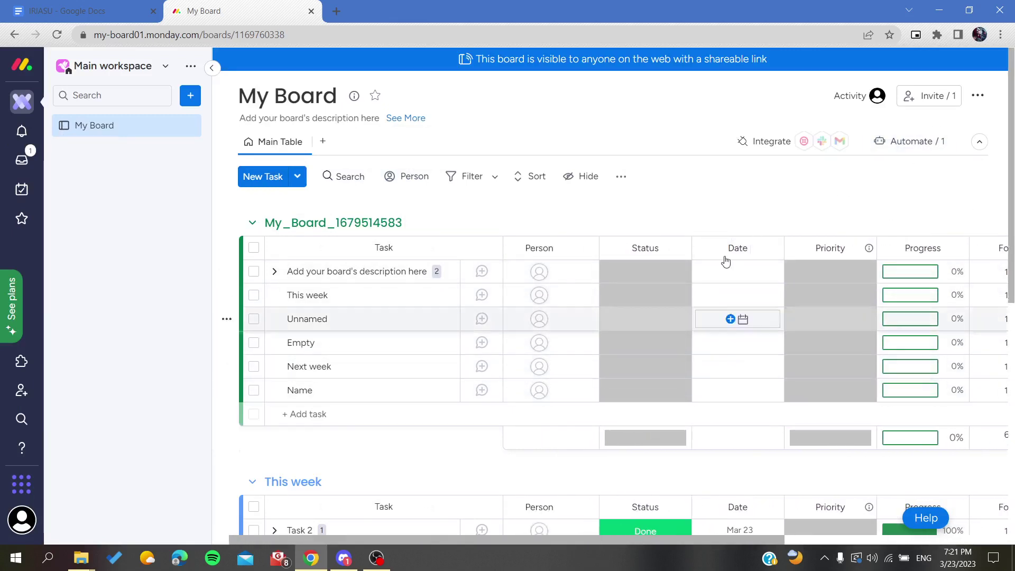
pyautogui.hscroll(5, 756, 285)
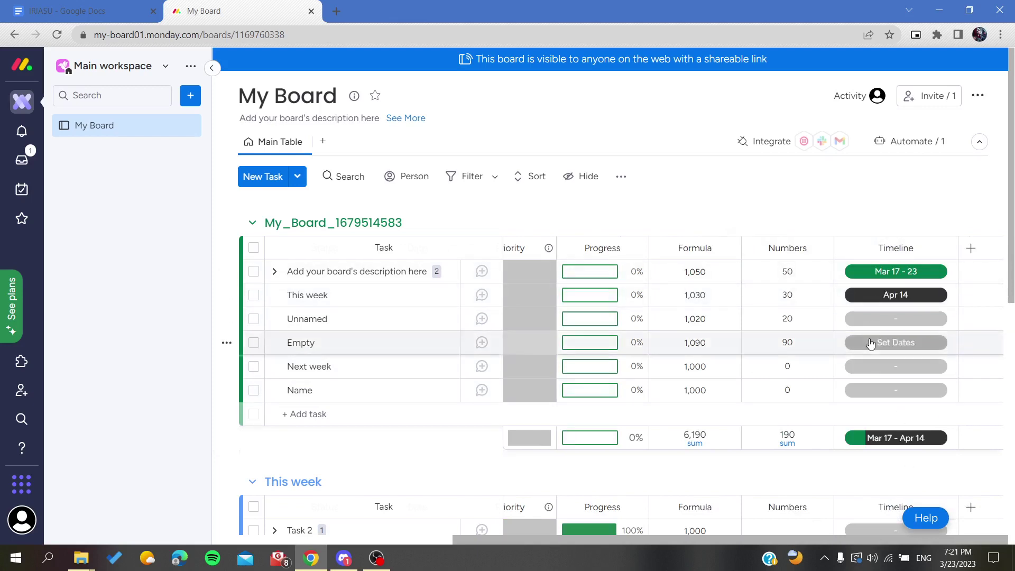